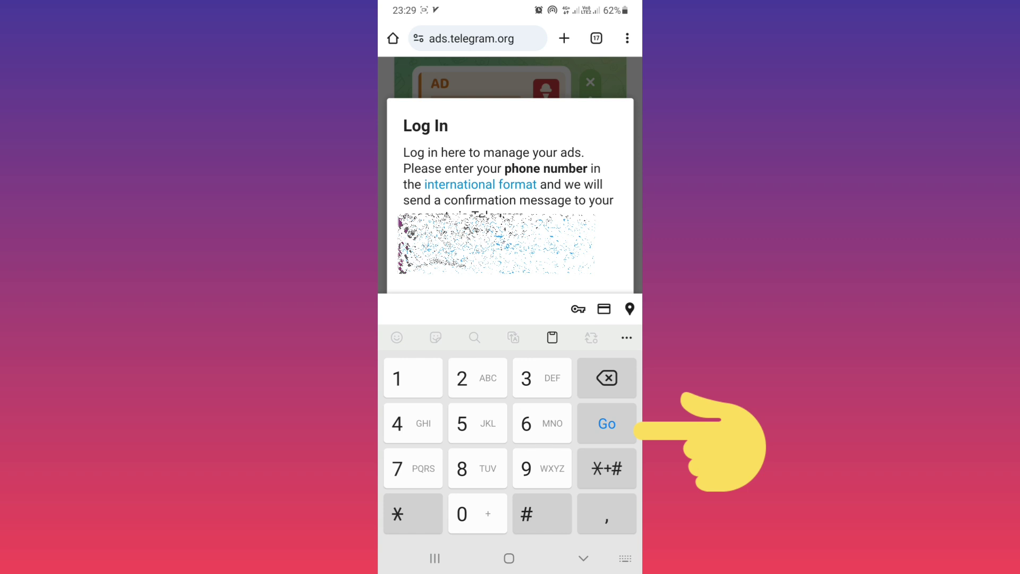
- Submit the phone number in the Log In dialog to trigger a Telegram confirmation
{"action": "left_click", "coordinate": [606, 423]}
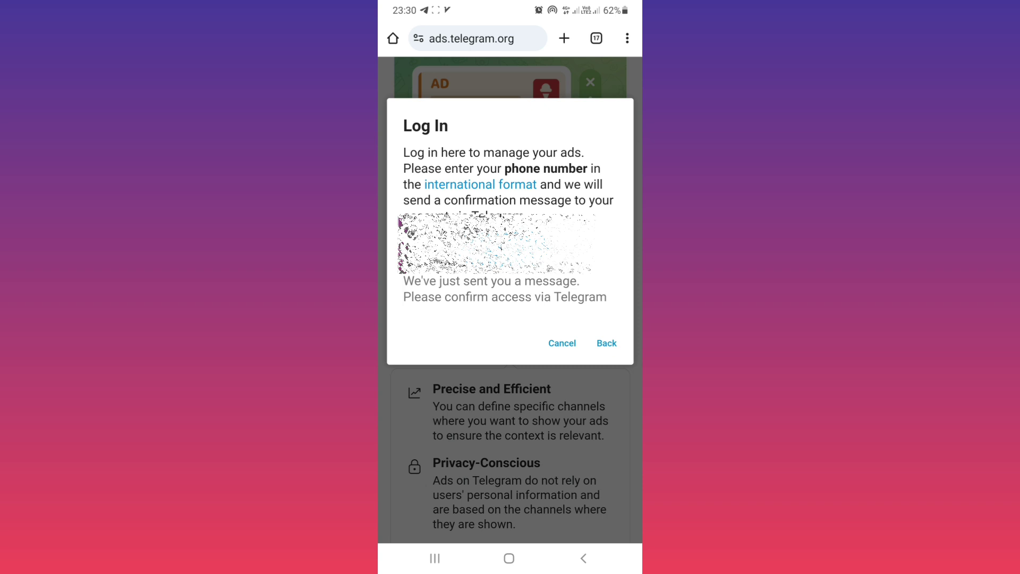
- Confirm the Advertising Platform login from Telegram's service notifications chat
{"action": "double_click", "coordinate": [434, 558]}
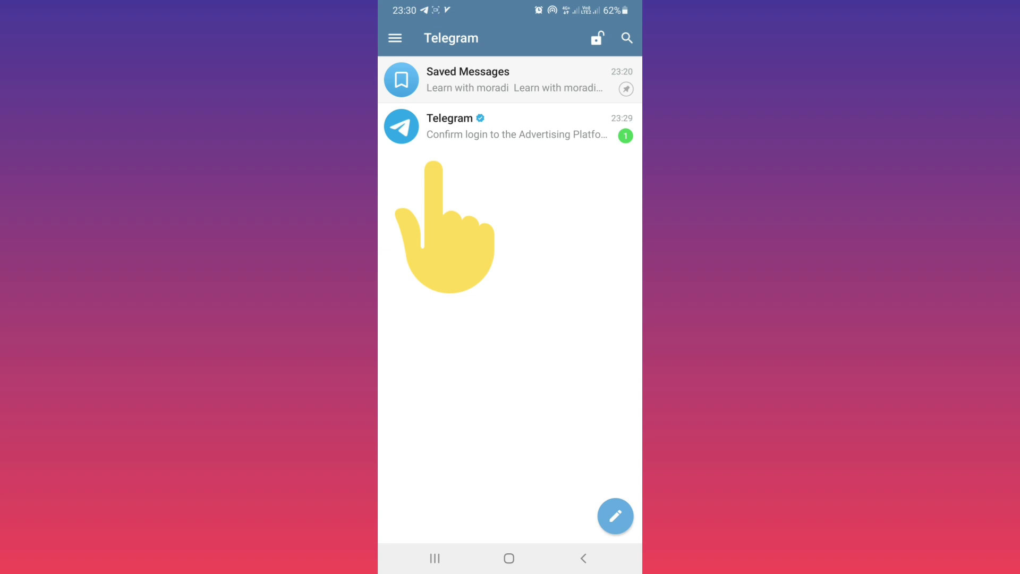
{"action": "left_click", "coordinate": [510, 126]}
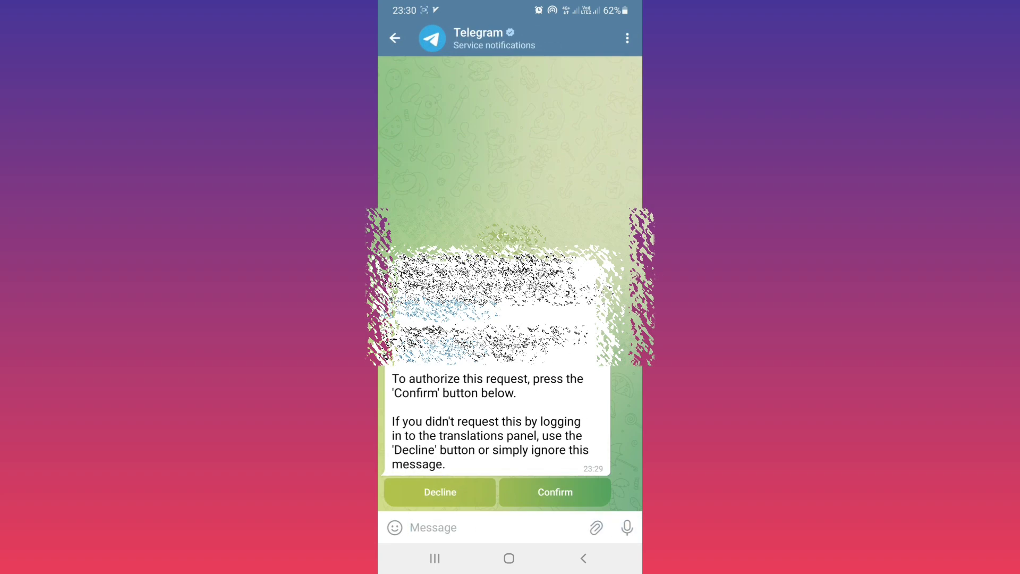
{"action": "left_click", "coordinate": [556, 492]}
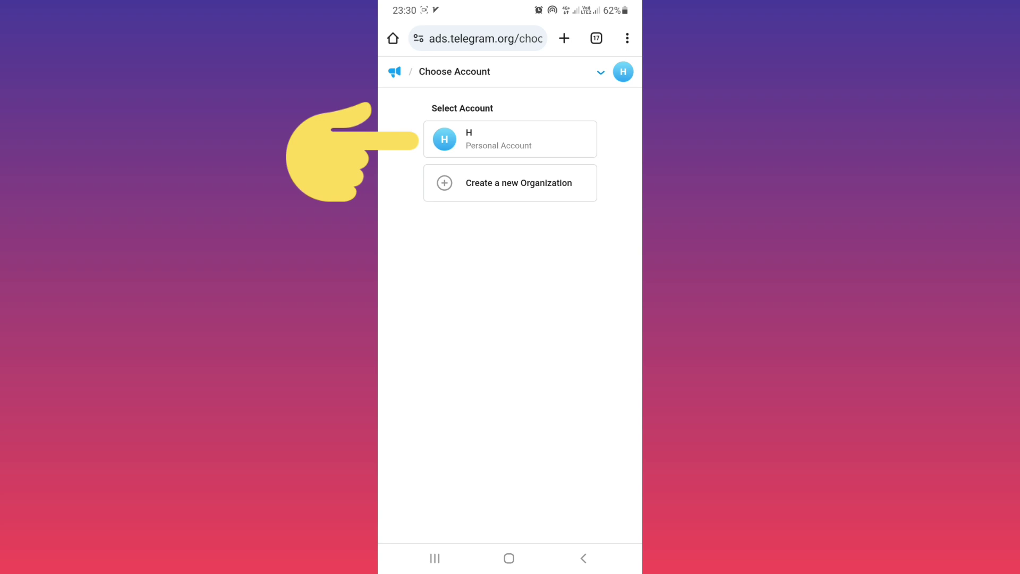
- Pick the Personal Account card on the Choose Account page
{"action": "left_click", "coordinate": [510, 139]}
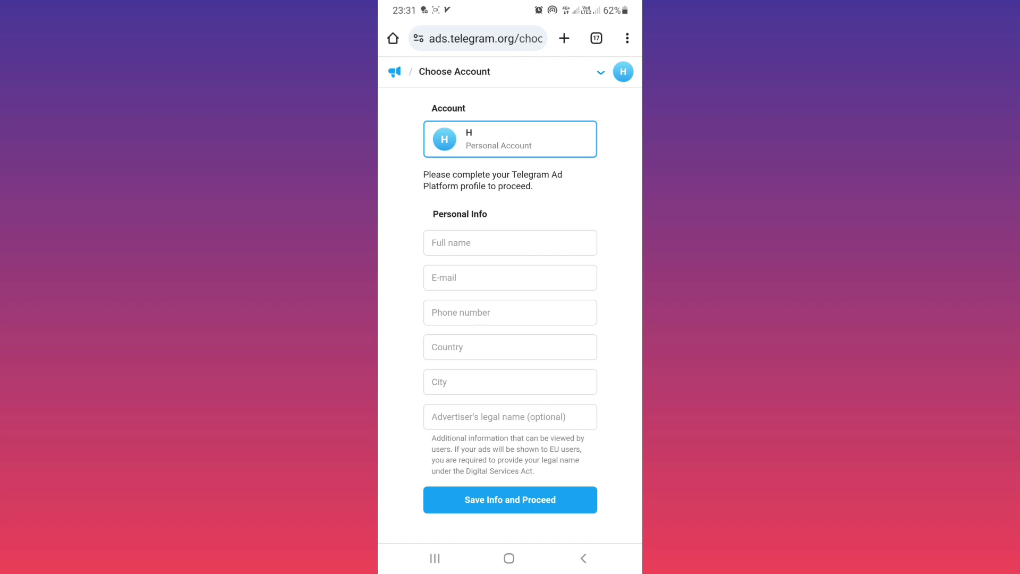
- Fill in full name, e-mail, country and city, then save the profile info
{"action": "left_click", "coordinate": [510, 243]}
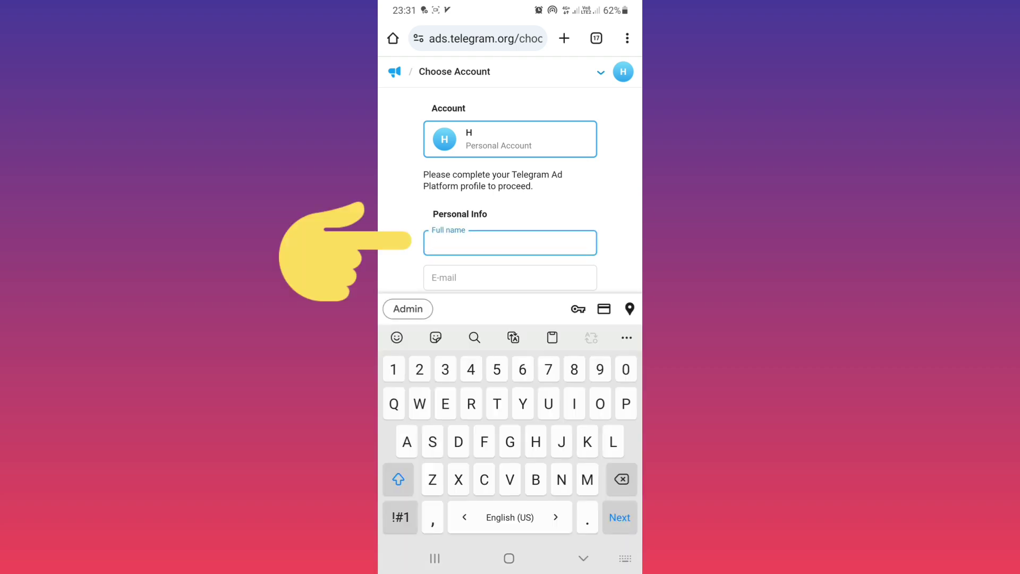
{"action": "type", "text": "Admin"}
{"action": "left_click", "coordinate": [510, 278]}
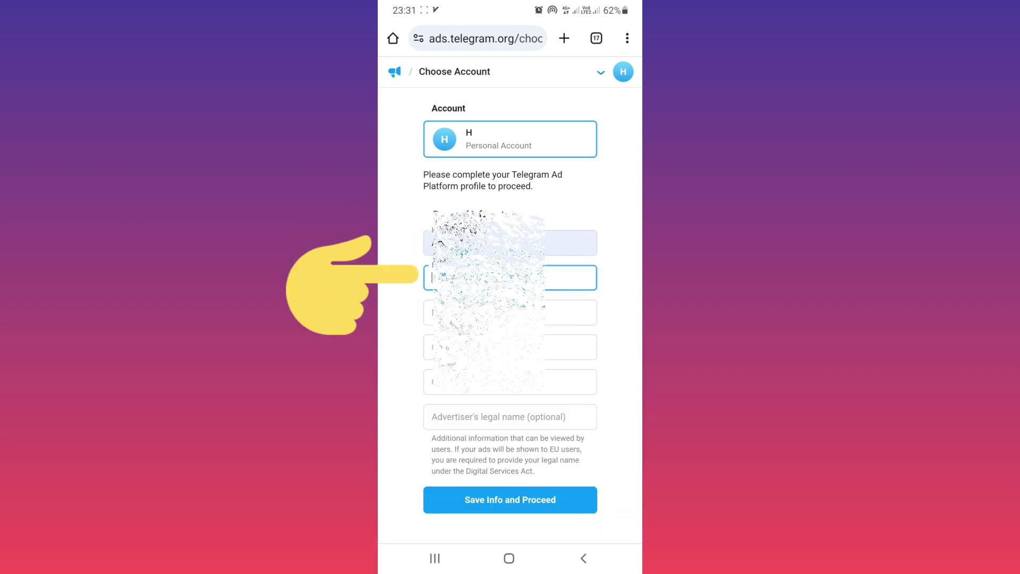
{"action": "type", "text": "a"}
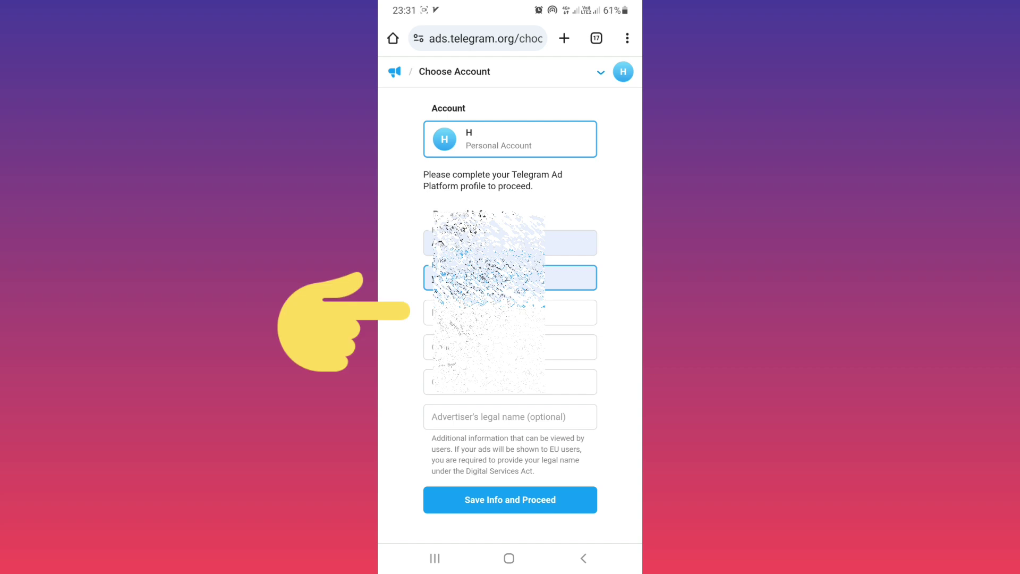
{"action": "left_click", "coordinate": [510, 347]}
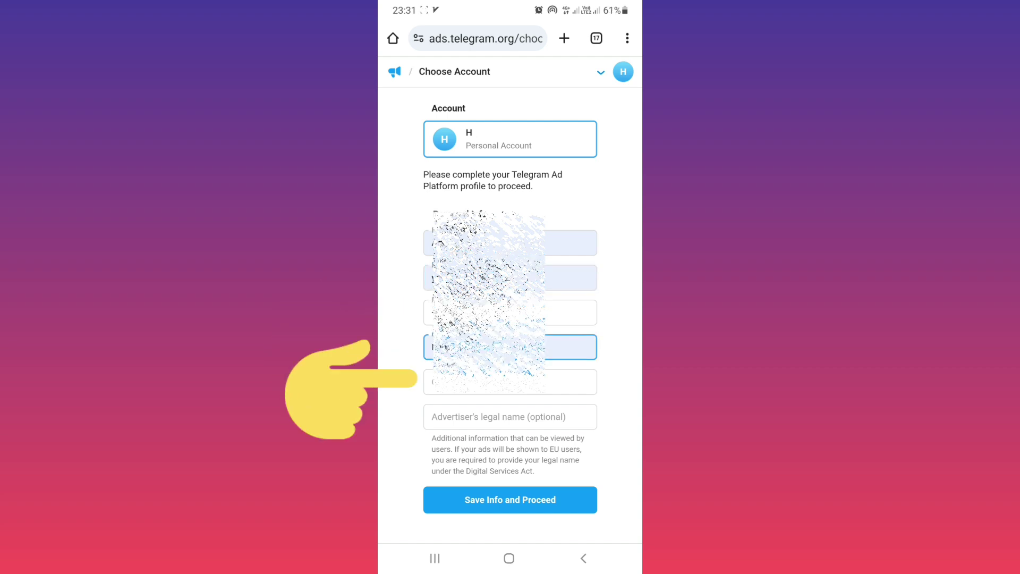
{"action": "left_click", "coordinate": [511, 381]}
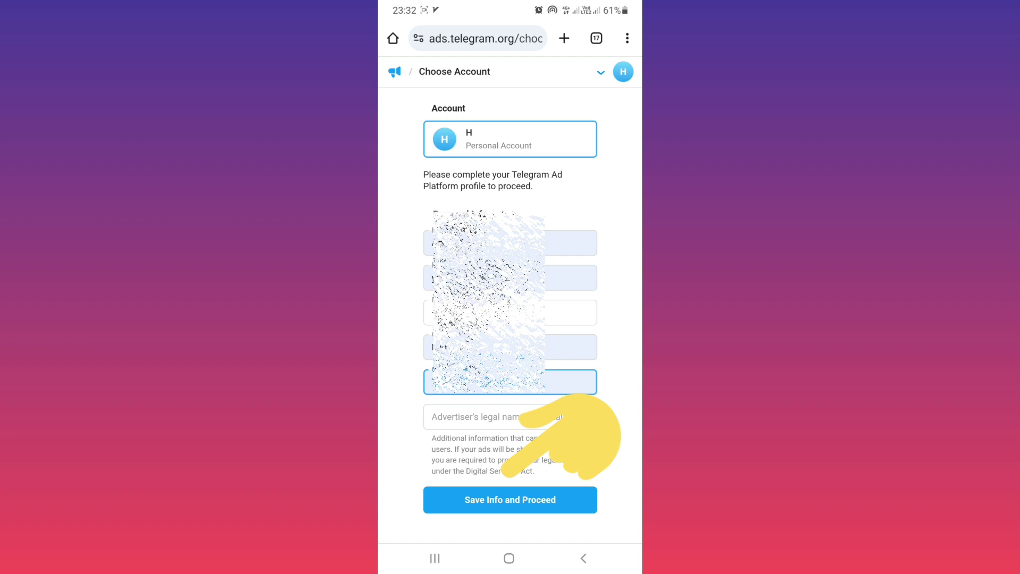
{"action": "left_click", "coordinate": [510, 498]}
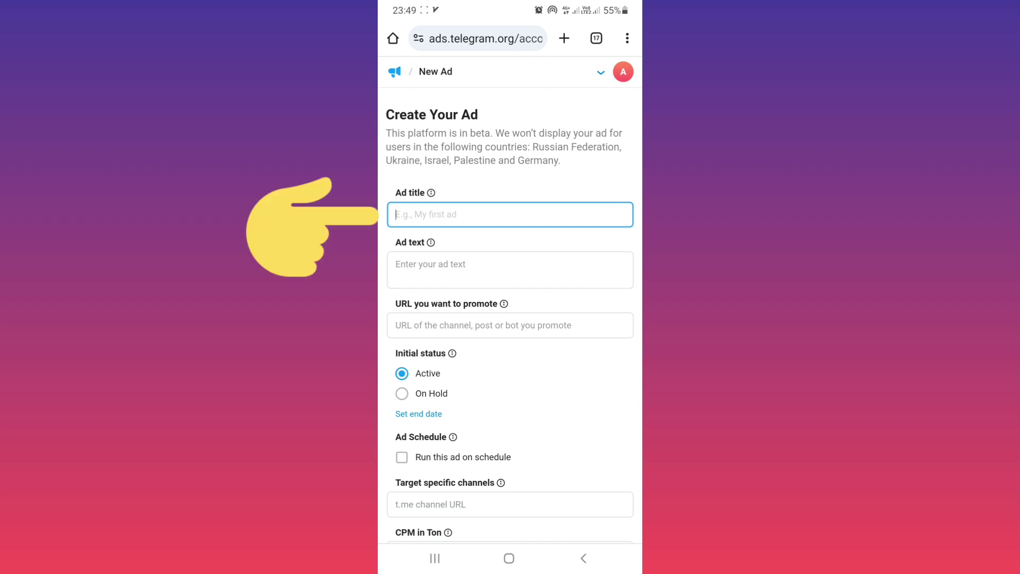
{"action": "type", "text": "Tes"}
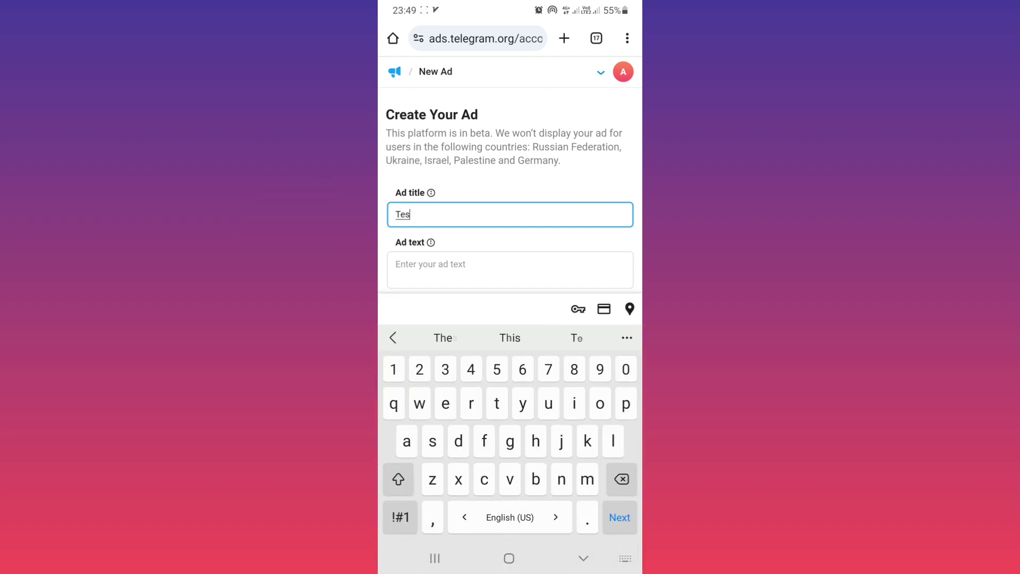
{"action": "type", "text": "t"}
{"action": "scroll", "coordinate": [511, 183], "scroll_direction": "down", "scroll_amount": 1}
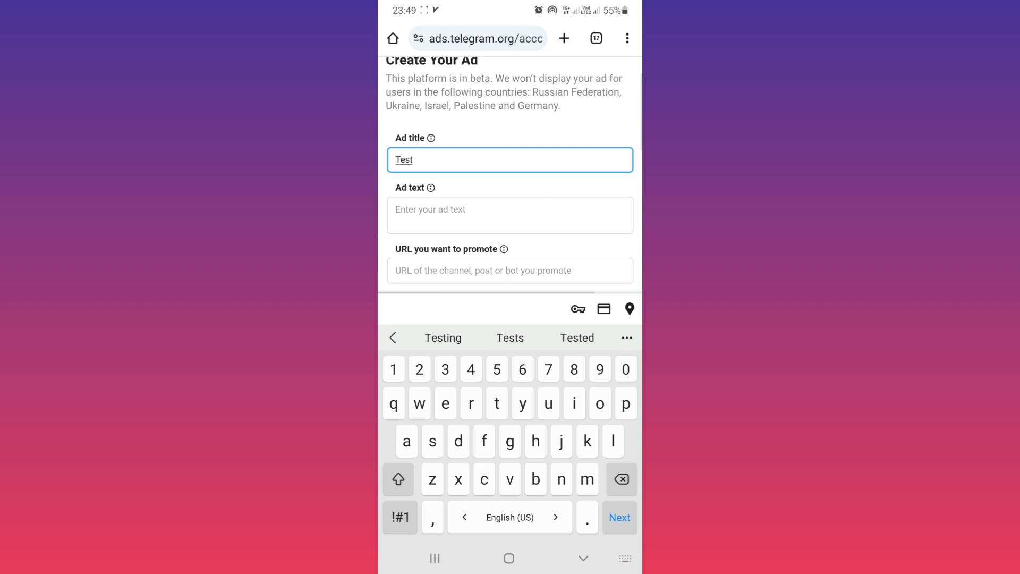
- Title the ad 'Test', add a short ad text, and paste the channel's t.me link
{"action": "left_click", "coordinate": [510, 215]}
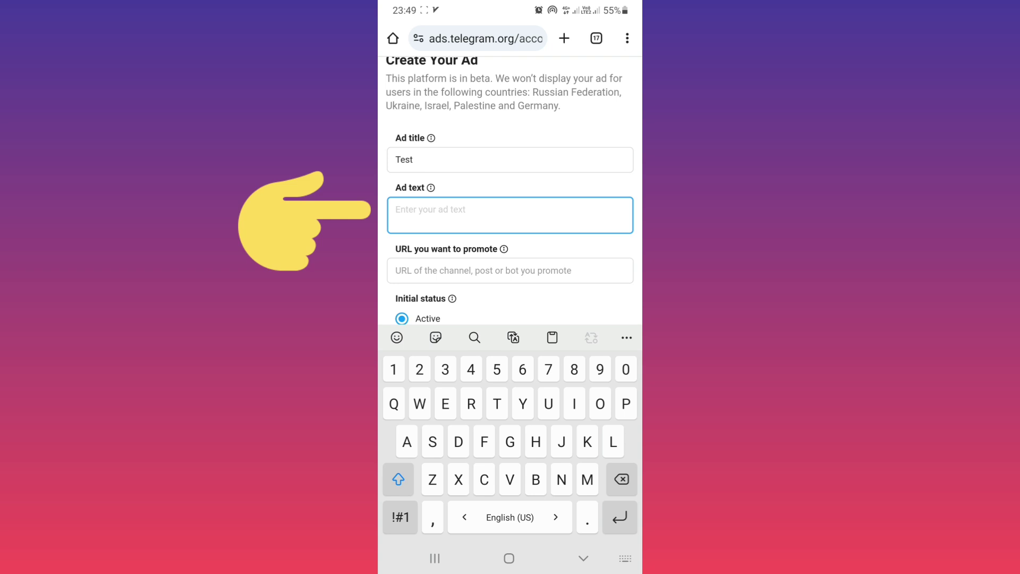
{"action": "type", "text": "L"}
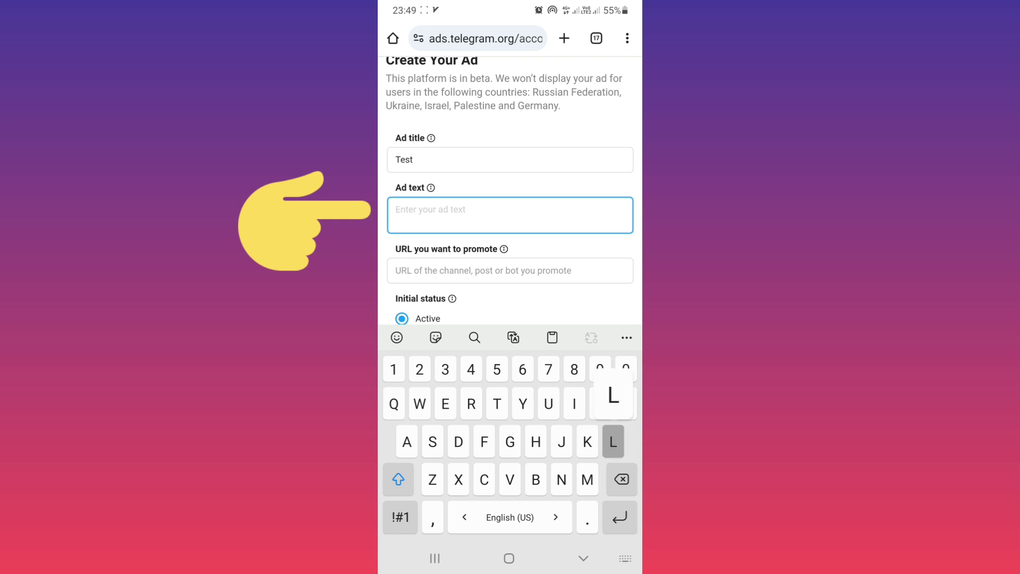
{"action": "type", "text": "earn with moradi "}
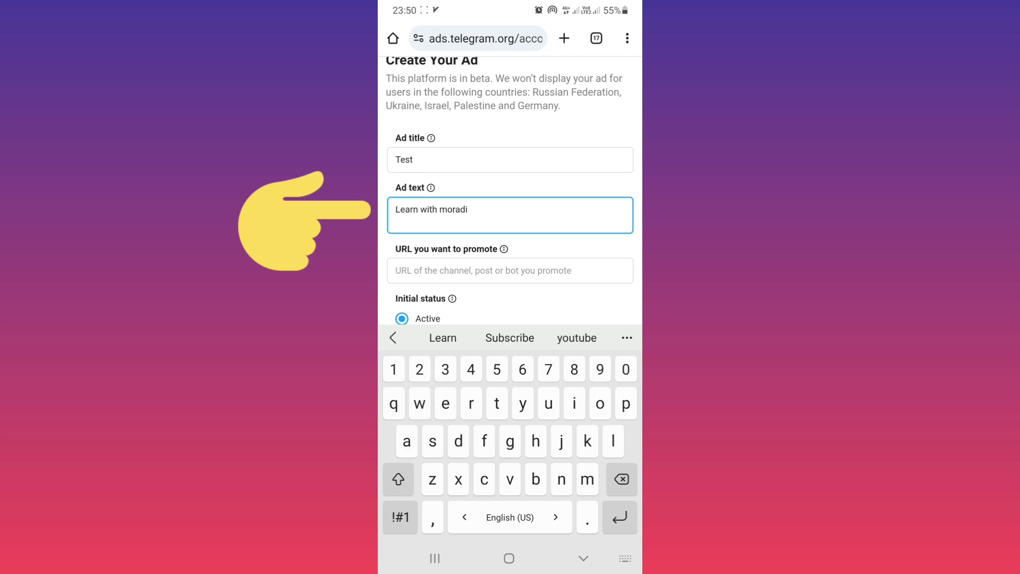
{"action": "type", "text": "in YouTube"}
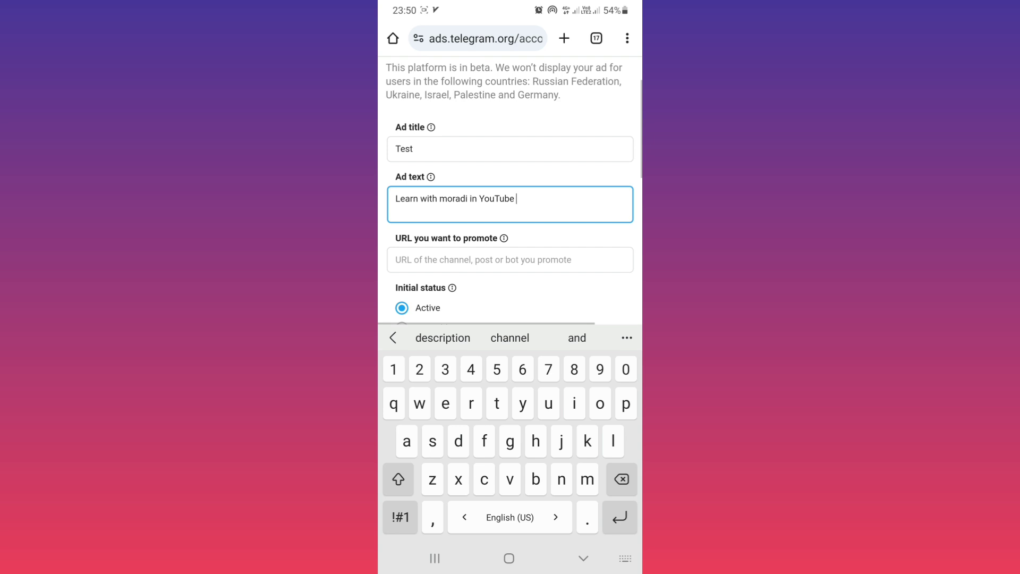
{"action": "scroll", "coordinate": [511, 239], "scroll_direction": "down", "scroll_amount": 2}
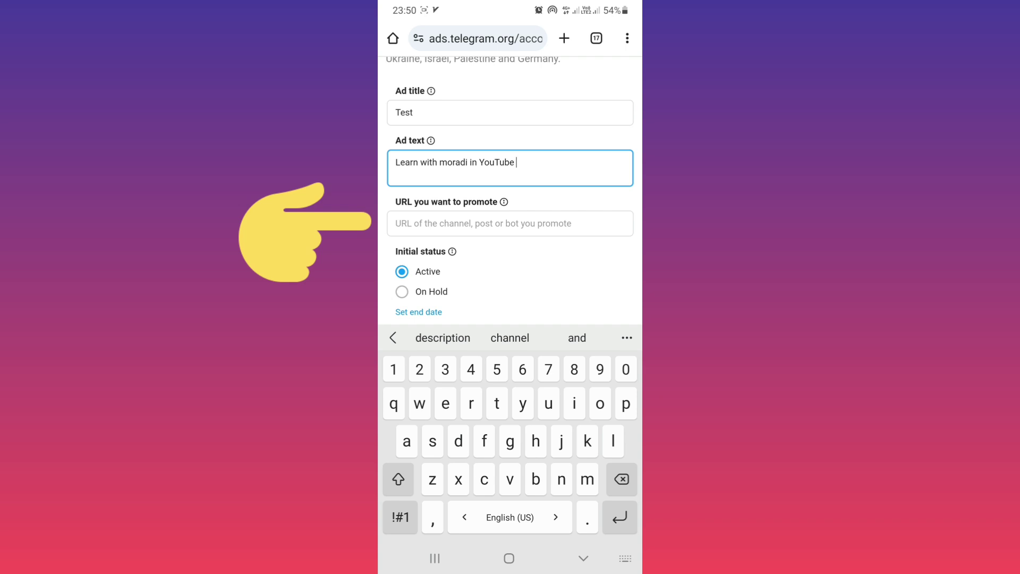
{"action": "left_click", "coordinate": [511, 223]}
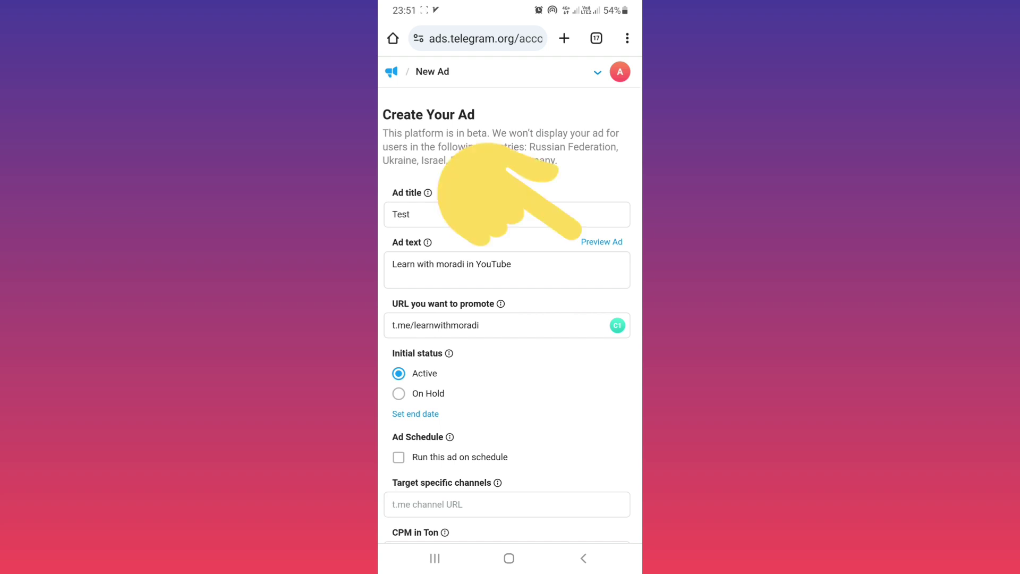
- Review the sponsored message in the Ad Preview dialog and save it
{"action": "left_click", "coordinate": [602, 241]}
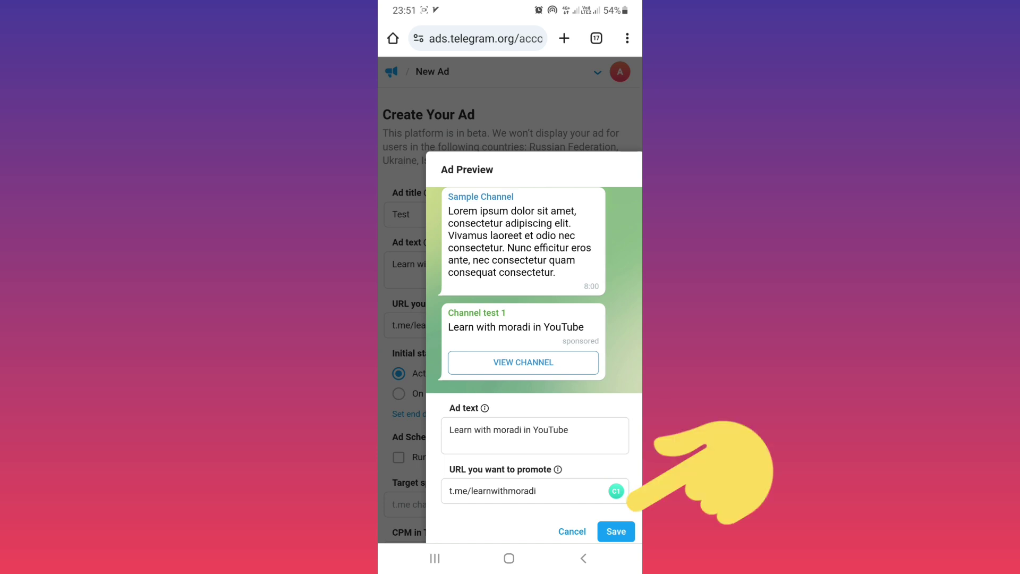
{"action": "left_click", "coordinate": [615, 532]}
{"action": "scroll", "coordinate": [510, 319], "scroll_direction": "down", "scroll_amount": 3}
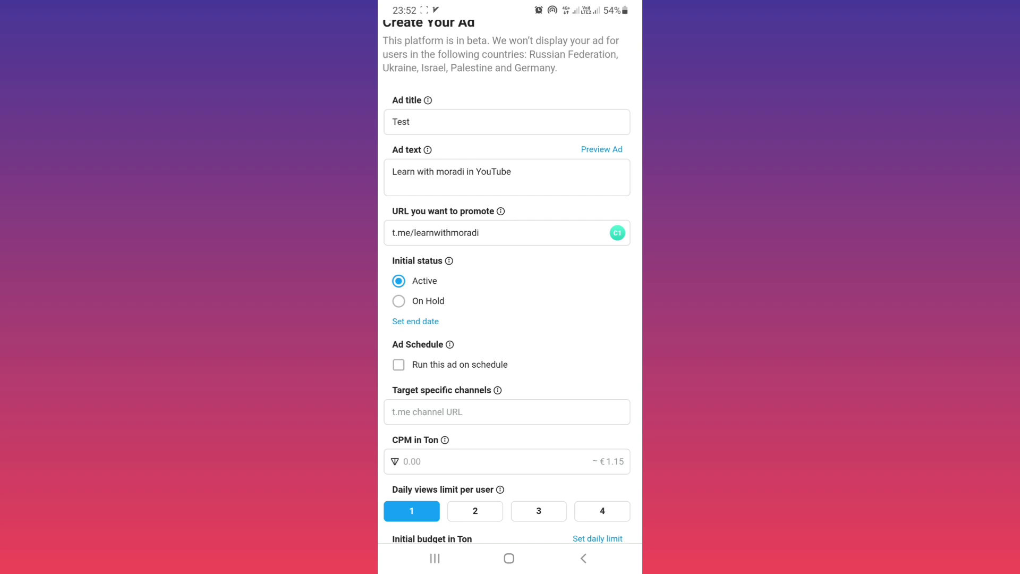
{"action": "scroll", "coordinate": [510, 319], "scroll_direction": "down", "scroll_amount": 1}
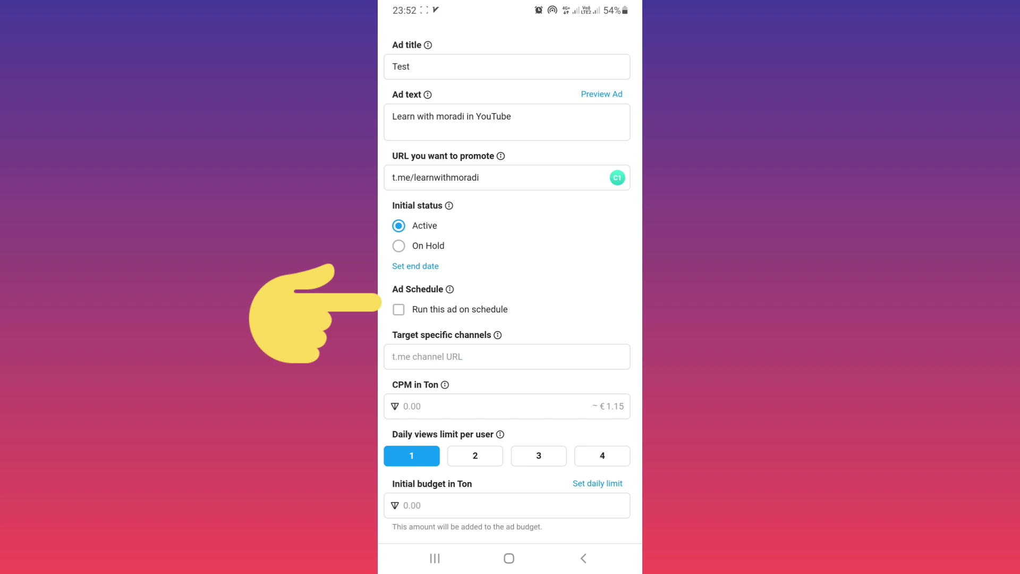
{"action": "left_click", "coordinate": [399, 309]}
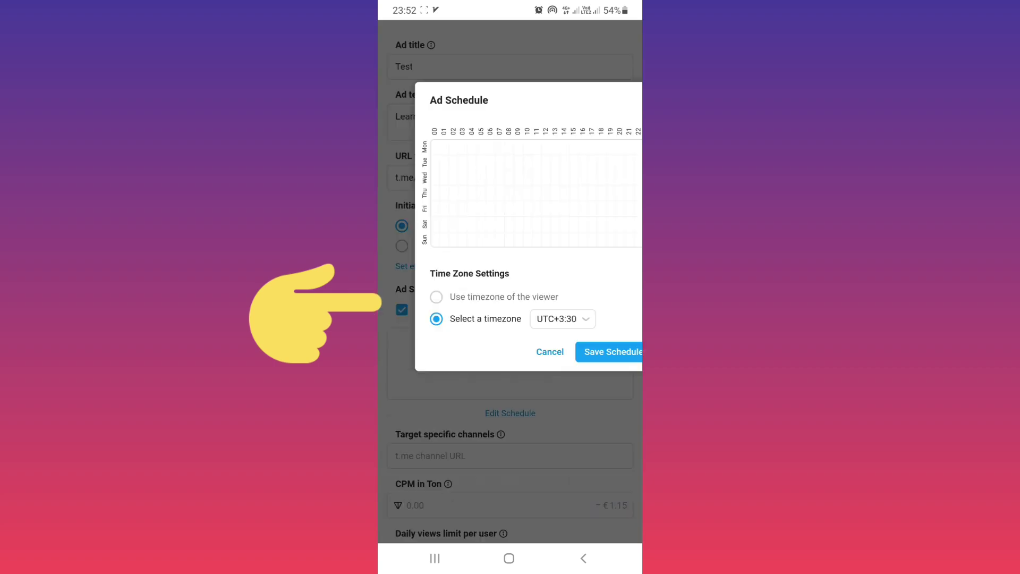
{"action": "left_click", "coordinate": [471, 239]}
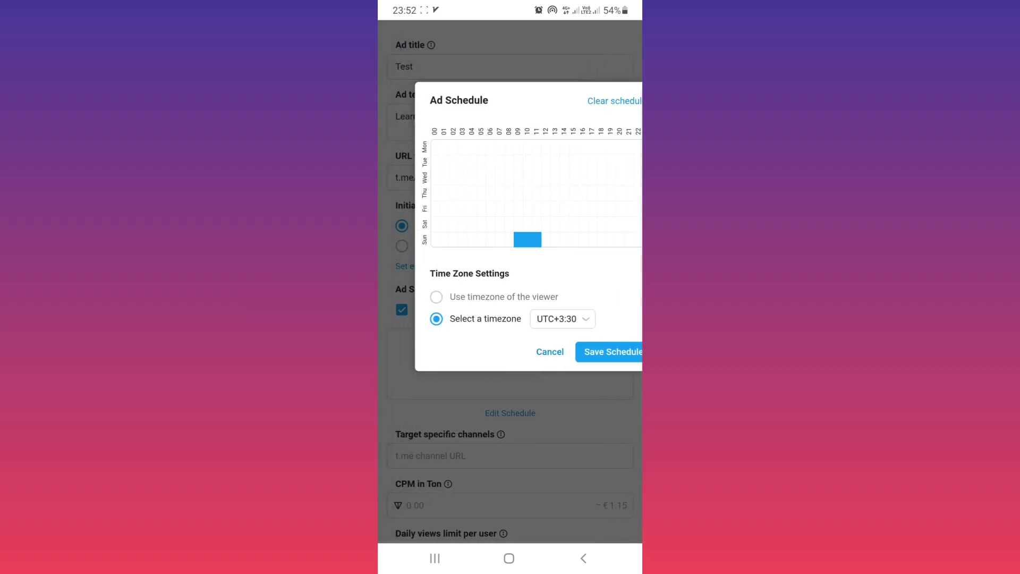
{"action": "left_click", "coordinate": [589, 239]}
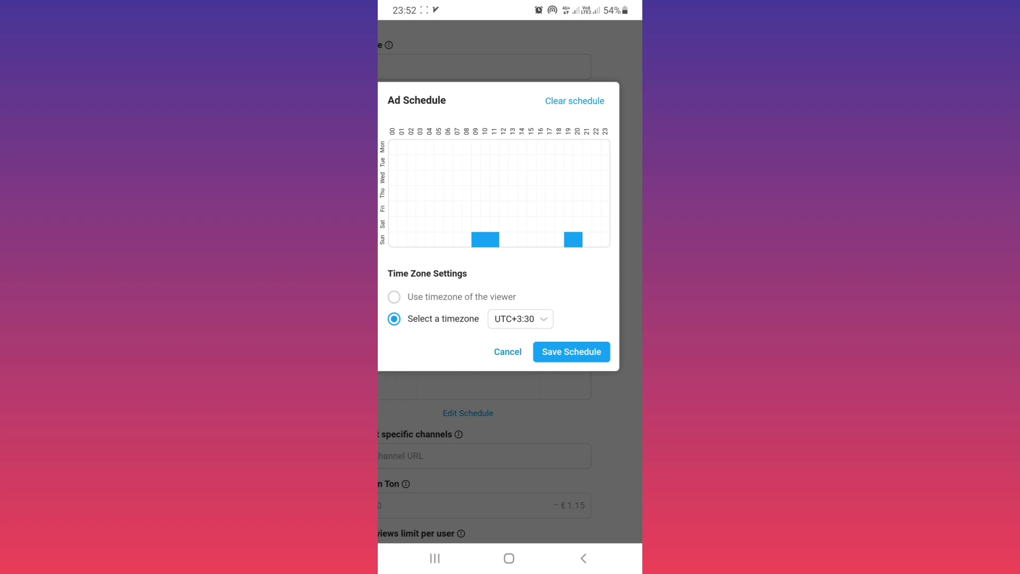
{"action": "left_click", "coordinate": [591, 352]}
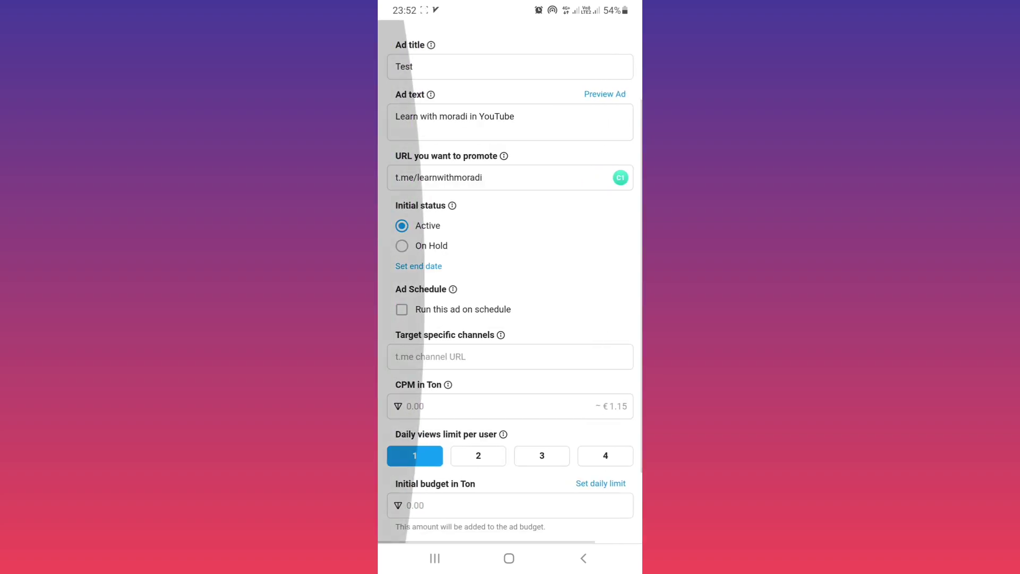
{"action": "scroll", "coordinate": [510, 319], "scroll_direction": "down", "scroll_amount": 3}
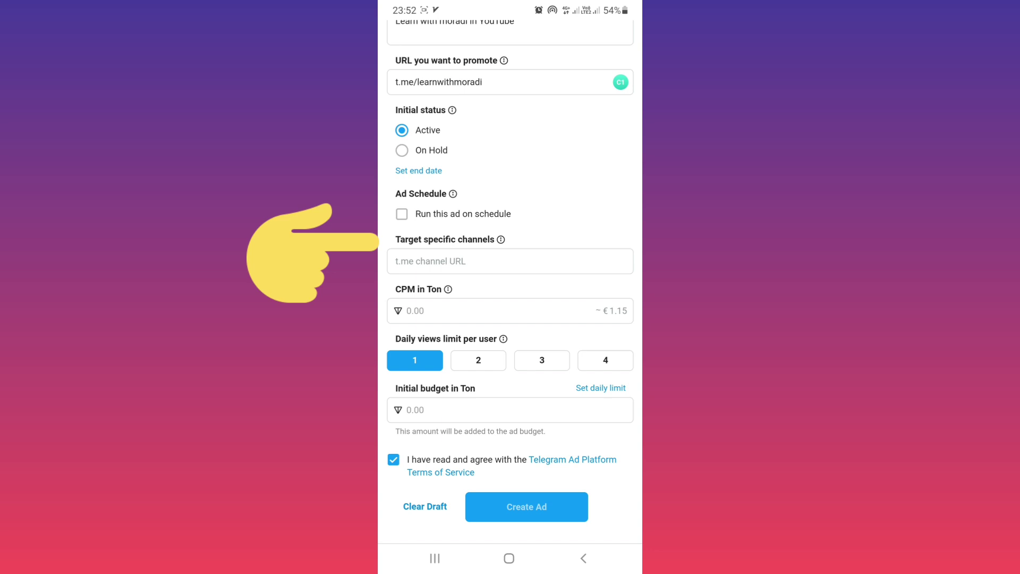
- Target Du Rove's Channel by pasting its t.me link, then view the CPM explanation
{"action": "left_click", "coordinate": [510, 261]}
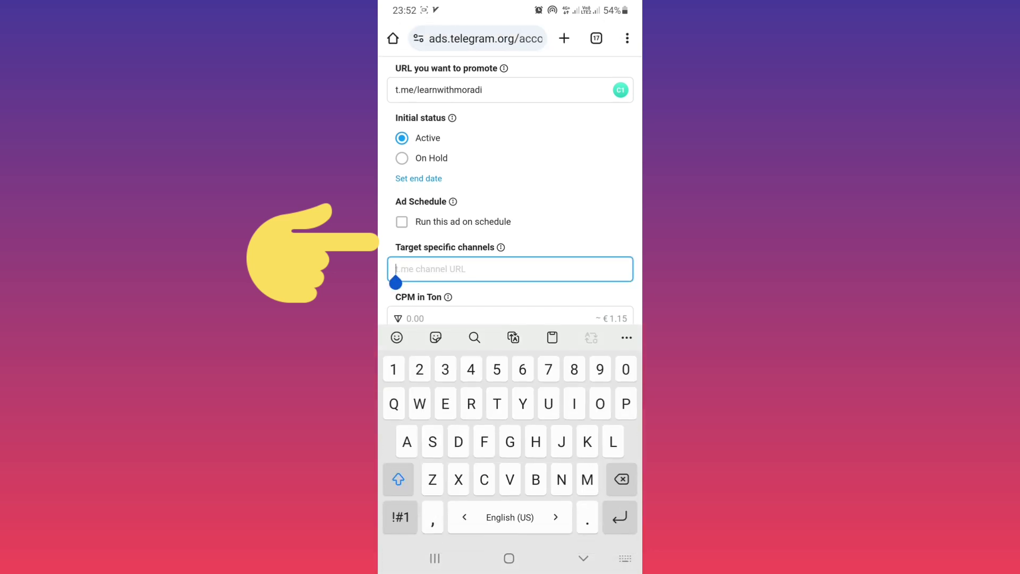
{"action": "left_click", "coordinate": [552, 337]}
{"action": "key", "text": "Escape"}
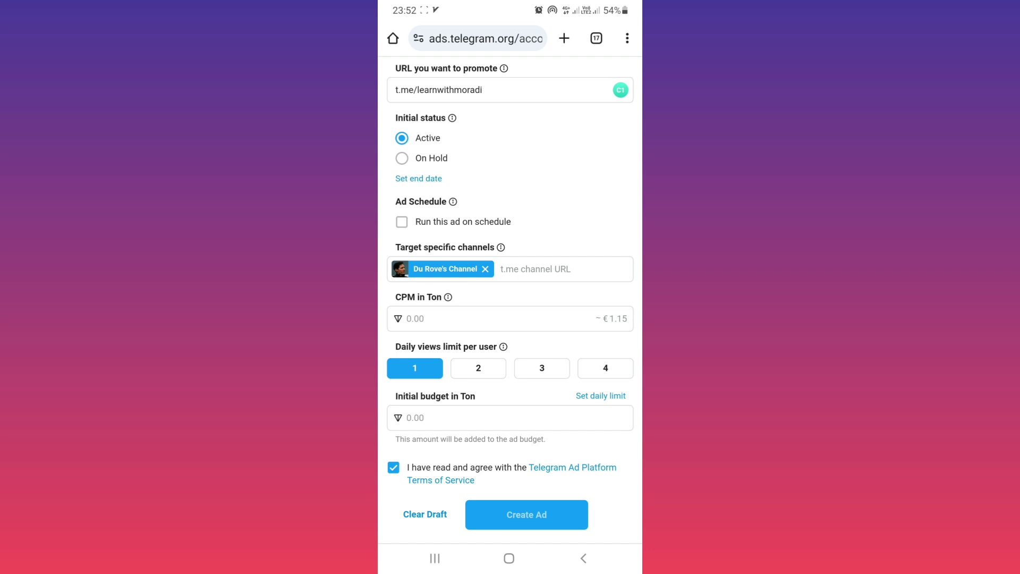
{"action": "scroll", "coordinate": [510, 319], "scroll_direction": "down", "scroll_amount": 1}
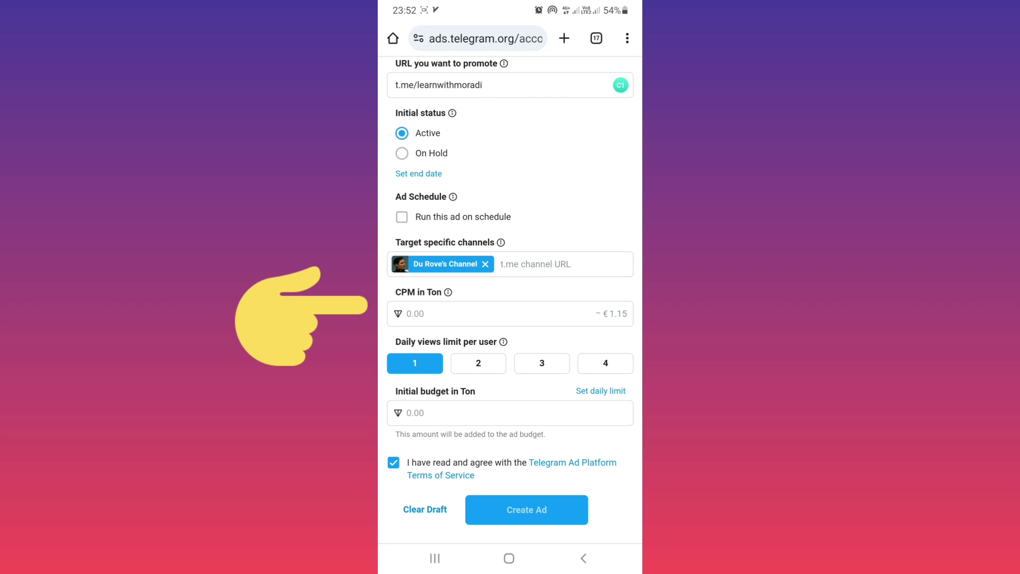
{"action": "left_click", "coordinate": [448, 292]}
- Enter 0.2 TON as the CPM, and set the daily views limit to 2, then back to 1
{"action": "left_click", "coordinate": [494, 313]}
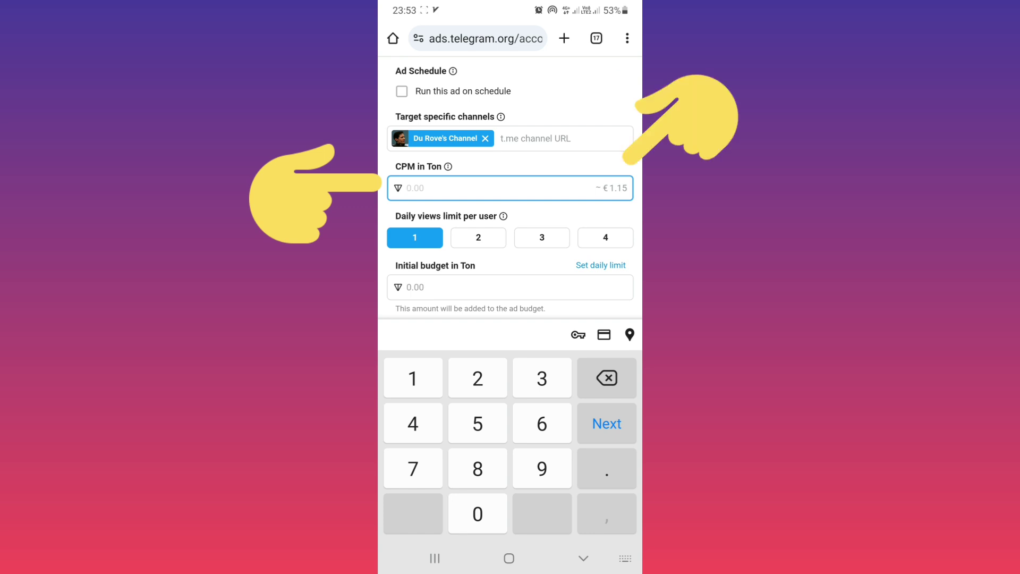
{"action": "type", "text": "0.2"}
{"action": "key", "text": "Escape"}
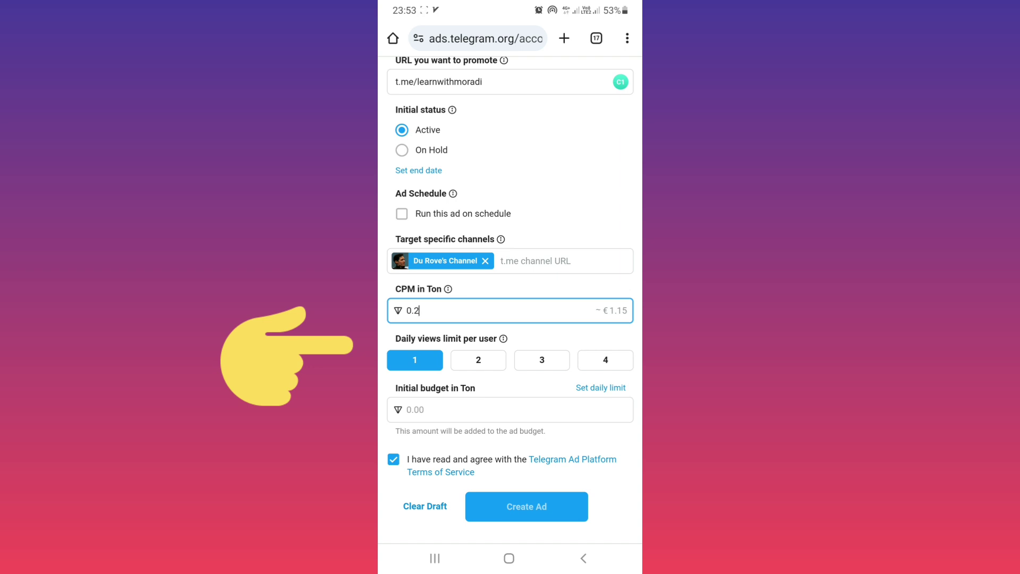
{"action": "left_click", "coordinate": [479, 359]}
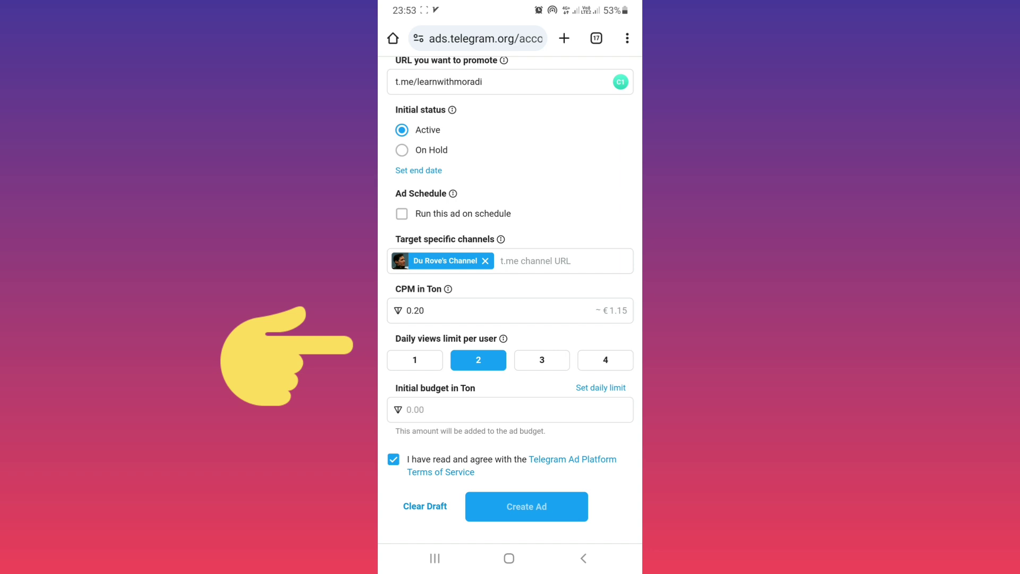
{"action": "left_click", "coordinate": [414, 359]}
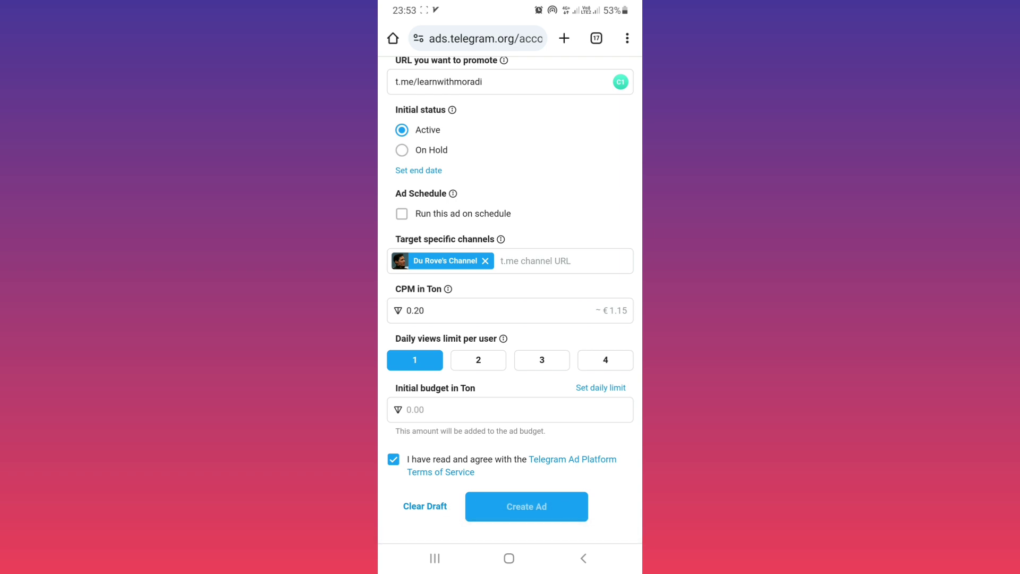
{"action": "left_click", "coordinate": [510, 408]}
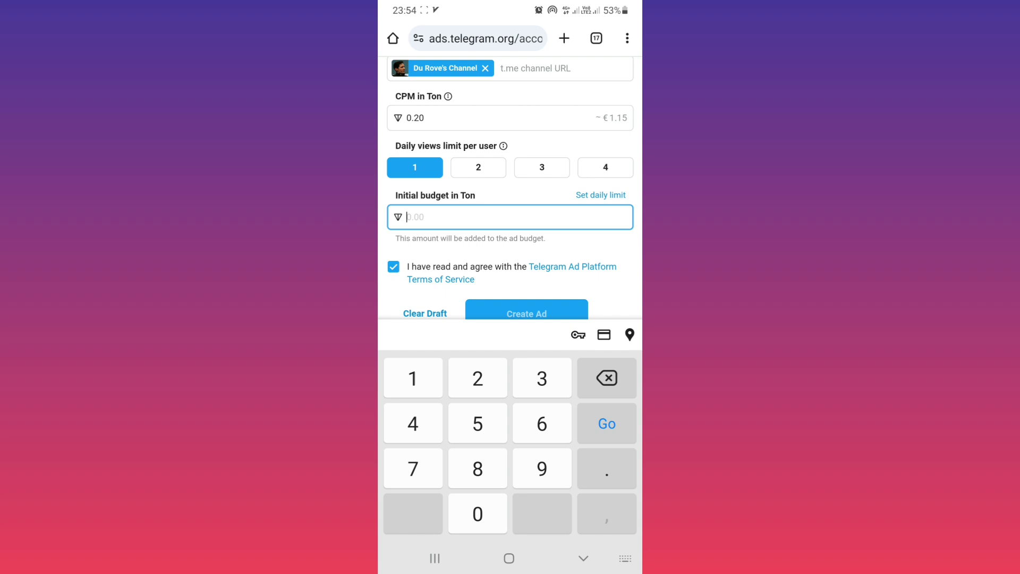
{"action": "type", "text": "10"}
- Enter a 10 TON initial budget and tick the Terms of Service checkbox
{"action": "left_click", "coordinate": [393, 267]}
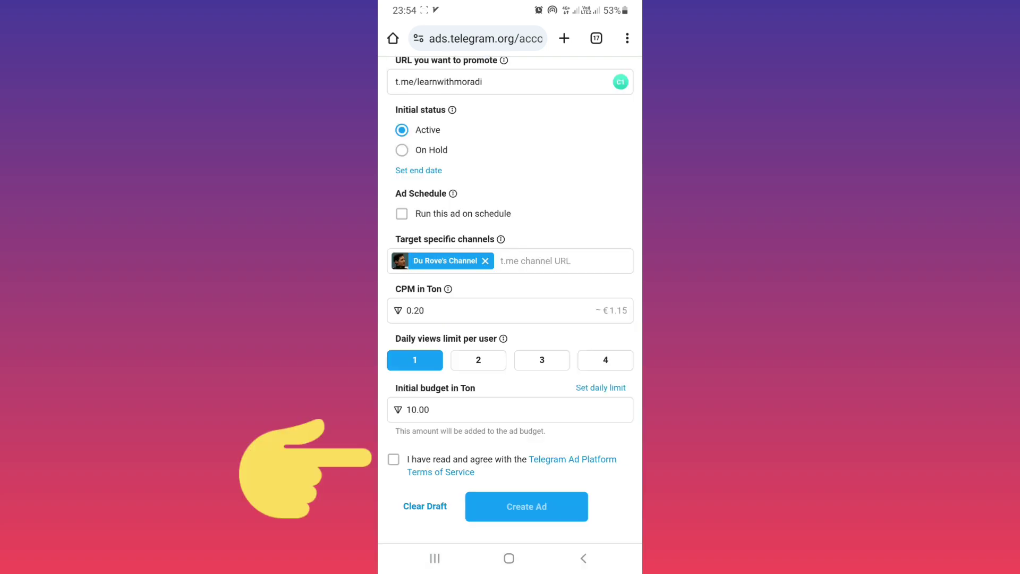
{"action": "left_click", "coordinate": [394, 460]}
{"action": "scroll", "coordinate": [510, 319], "scroll_direction": "up", "scroll_amount": 5}
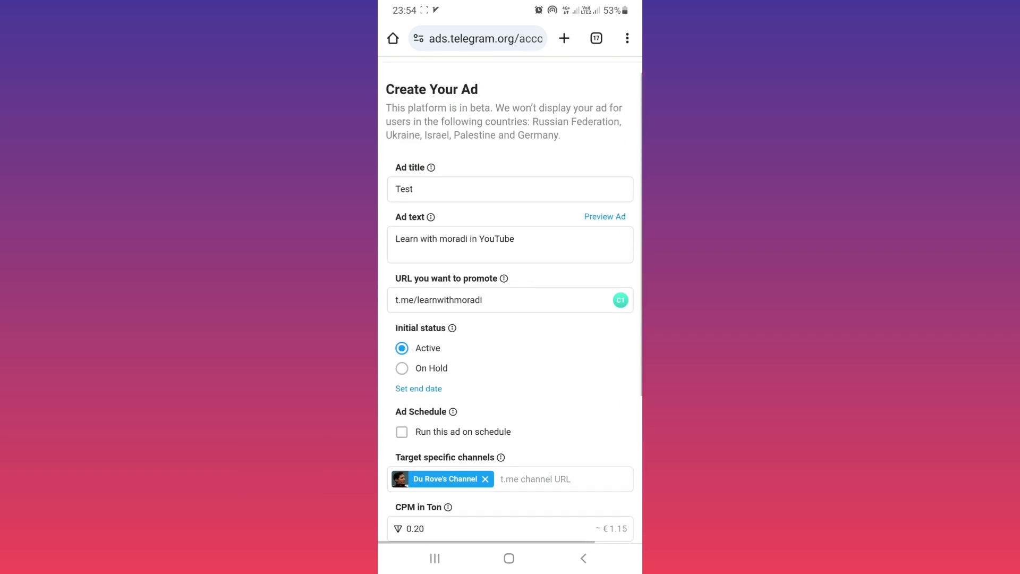
{"action": "scroll", "coordinate": [510, 319], "scroll_direction": "down", "scroll_amount": 5}
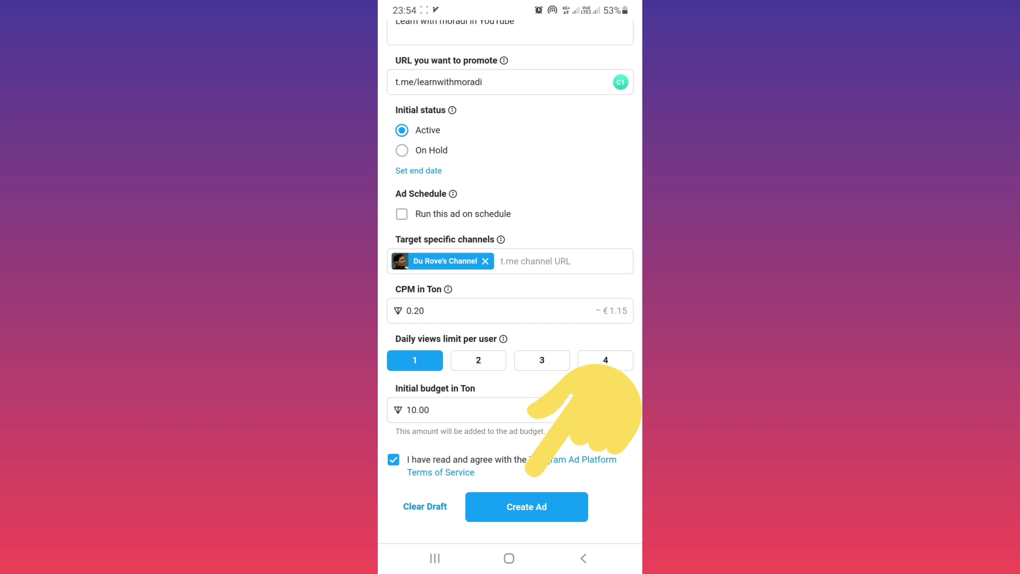
- Check the 'balance is too low' budget error and follow the Add funds link
{"action": "left_click", "coordinate": [527, 506]}
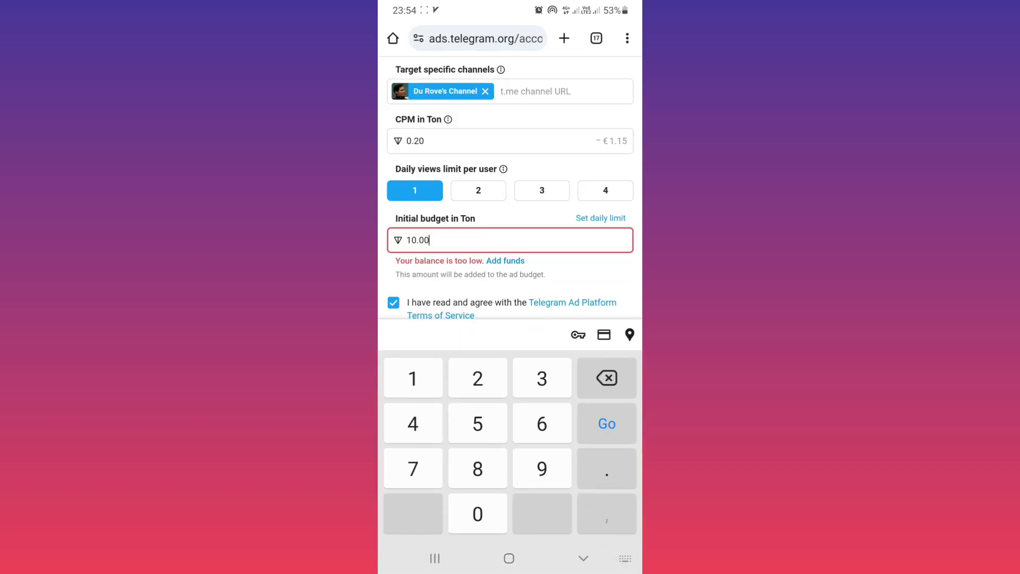
{"action": "scroll", "coordinate": [510, 199], "scroll_direction": "down", "scroll_amount": 1}
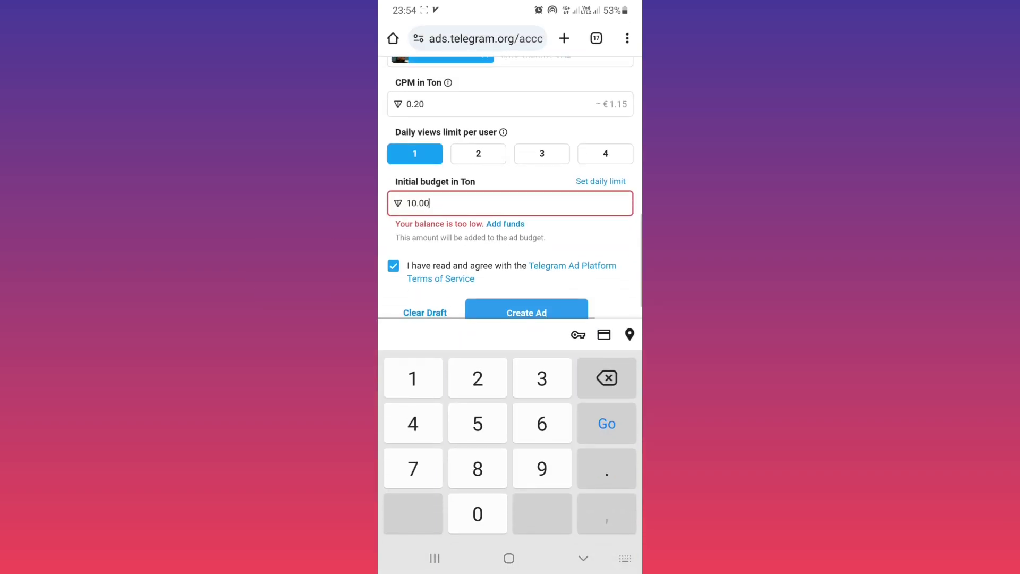
{"action": "left_click", "coordinate": [584, 558]}
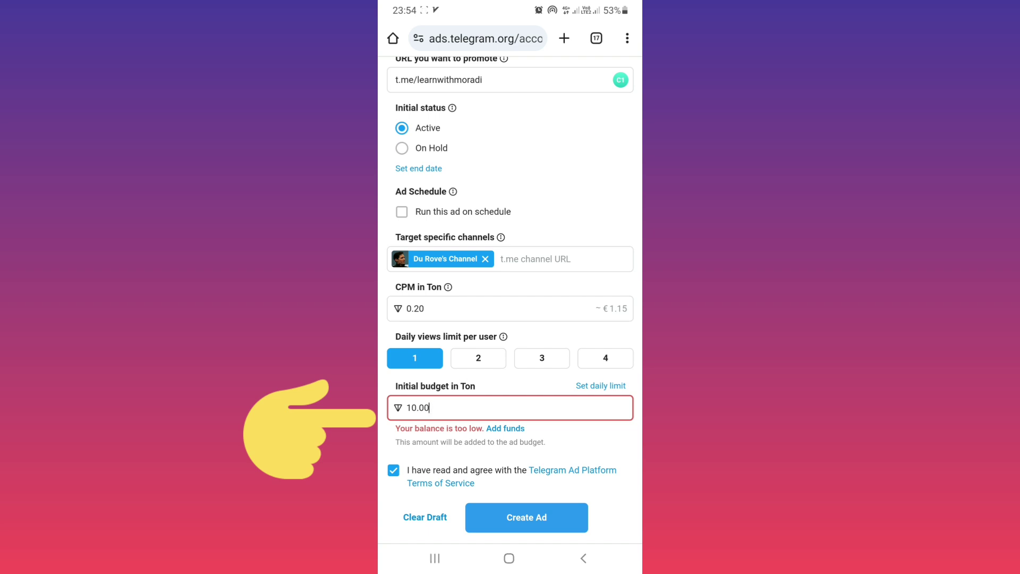
{"action": "scroll", "coordinate": [510, 318], "scroll_direction": "up", "scroll_amount": 1}
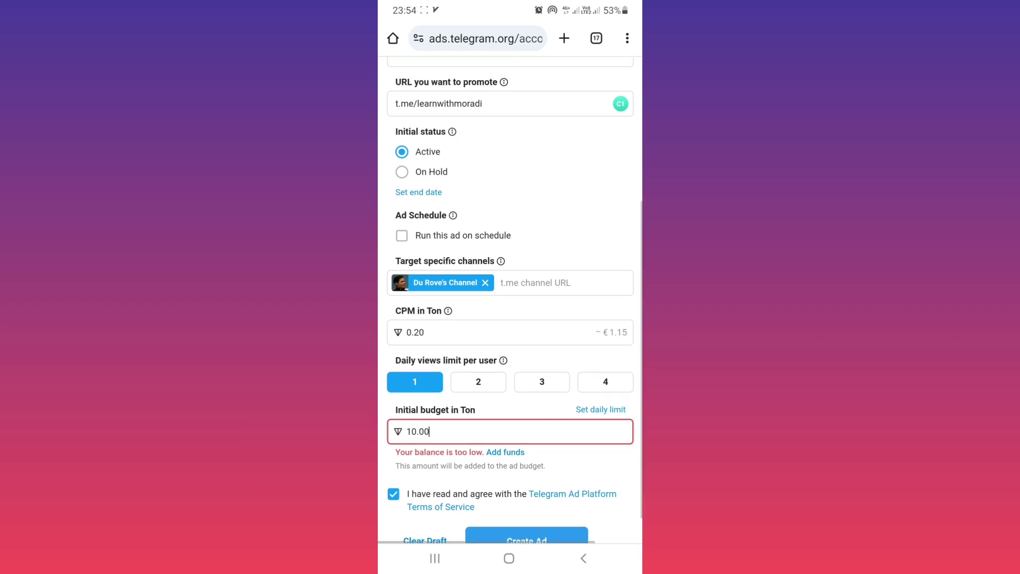
{"action": "left_click", "coordinate": [506, 452]}
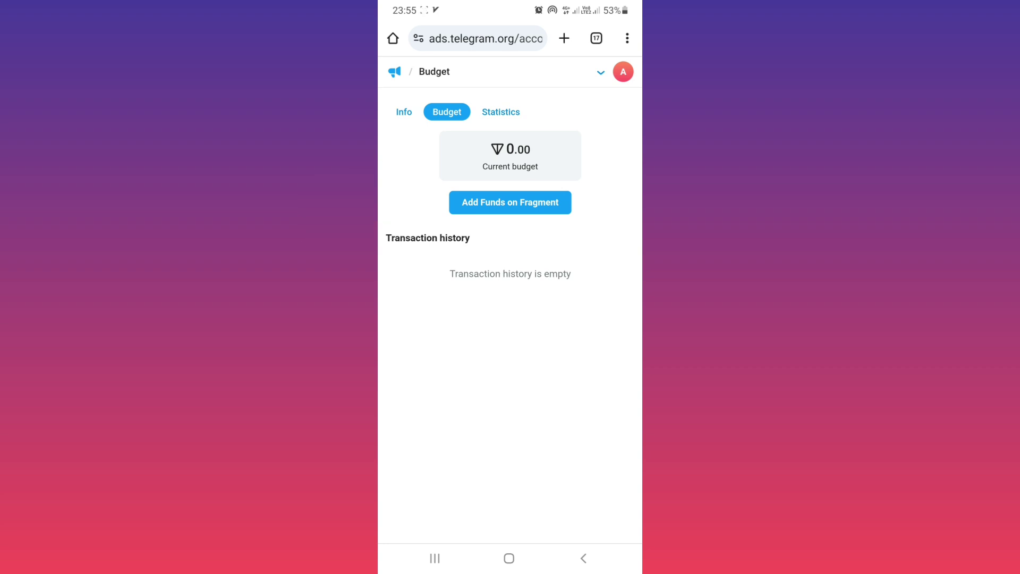
- Open Fragment's Pay for Telegram Ads page via Add Funds on Fragment
{"action": "left_click", "coordinate": [510, 202]}
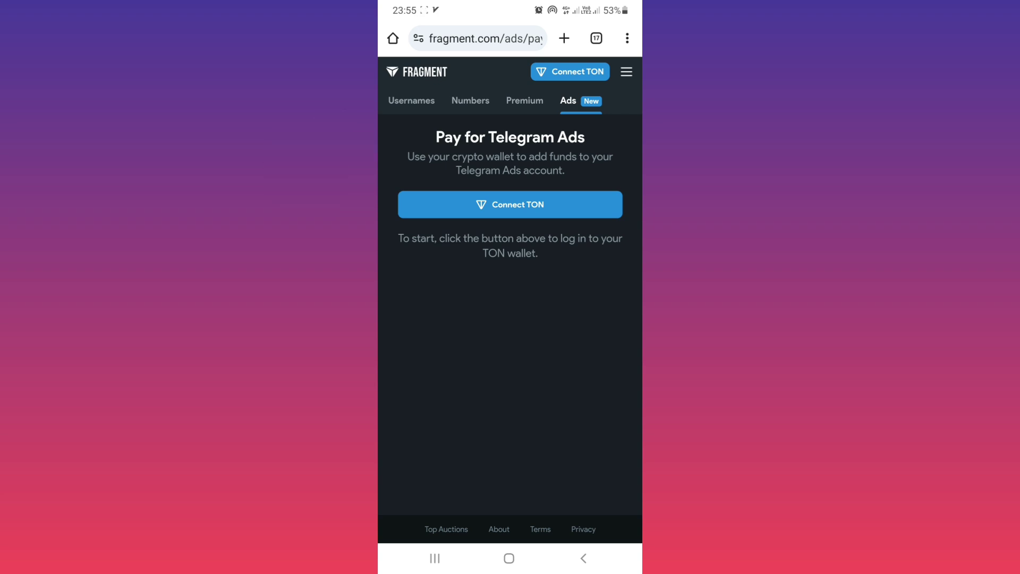
- View the Connect TON wallet options, then go back to the filled ad form
{"action": "left_click", "coordinate": [510, 205]}
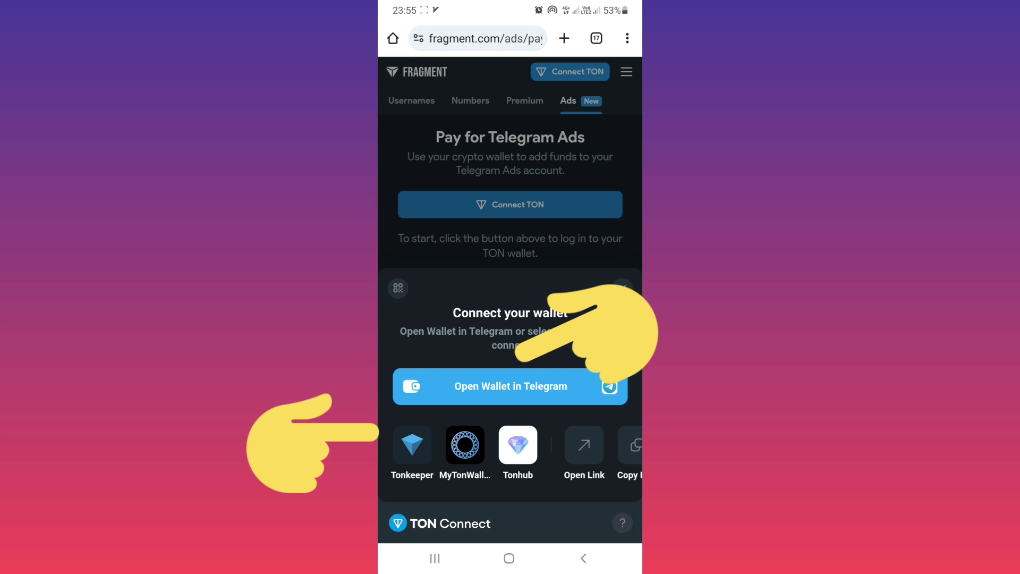
{"action": "mouse_move", "coordinate": [559, 446]}
{"action": "left_mouse_down"}
{"action": "mouse_move", "coordinate": [478, 446]}
{"action": "mouse_move", "coordinate": [558, 447]}
{"action": "left_mouse_up"}
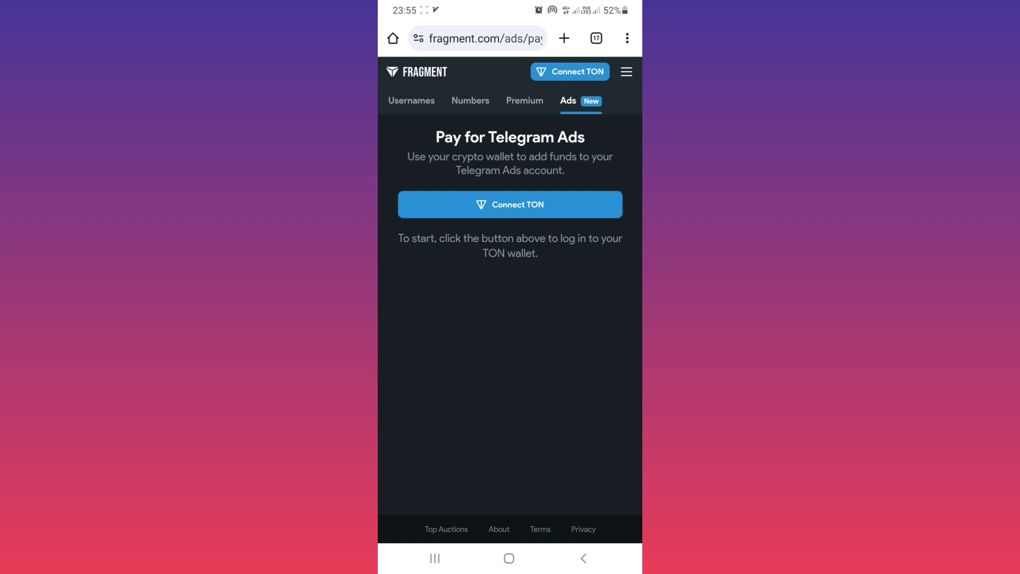
{"action": "left_click", "coordinate": [582, 557]}
{"action": "scroll", "coordinate": [510, 319], "scroll_direction": "down", "scroll_amount": 5}
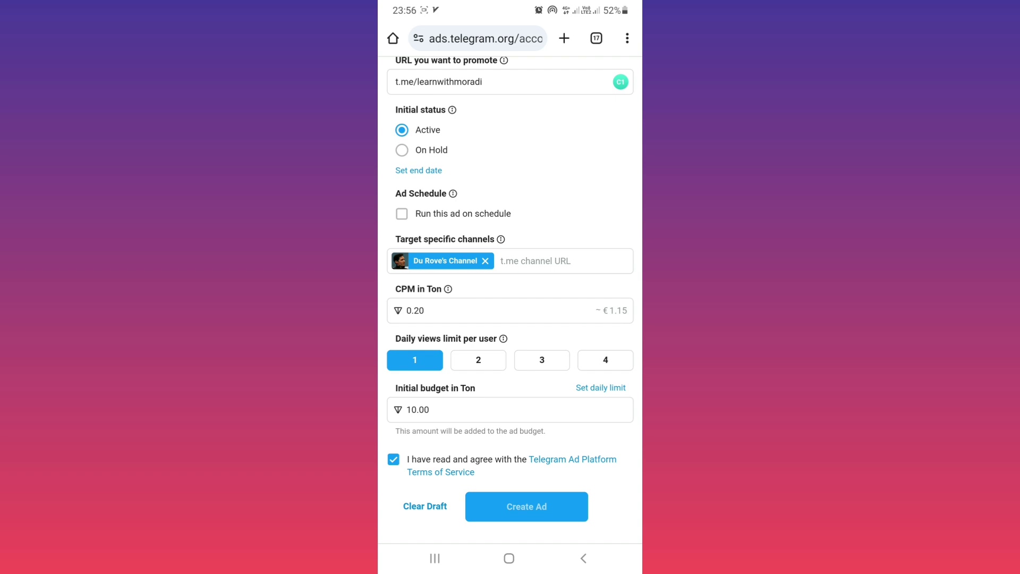
{"action": "scroll", "coordinate": [510, 319], "scroll_direction": "up", "scroll_amount": 8}
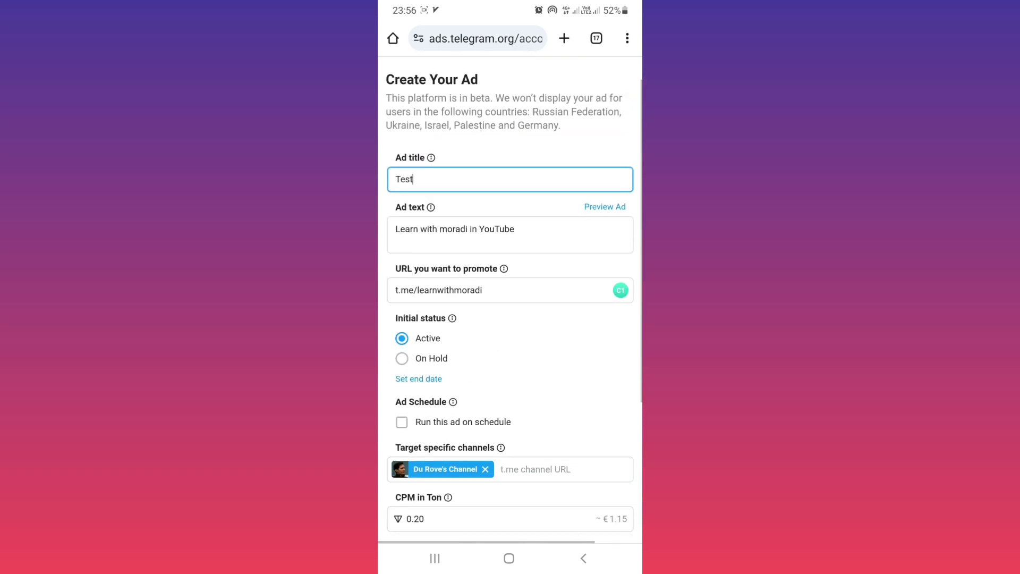